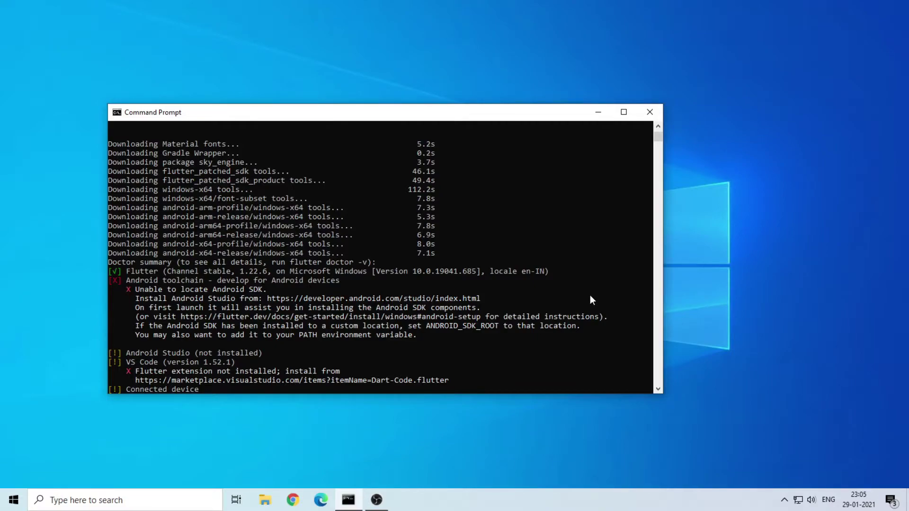
Review the flutter doctor summary's entries on installing Android Studio and the VS Code Flutter extension.
{"action": "scroll", "coordinate": [590, 297], "scroll_direction": "down", "scroll_amount": 1}
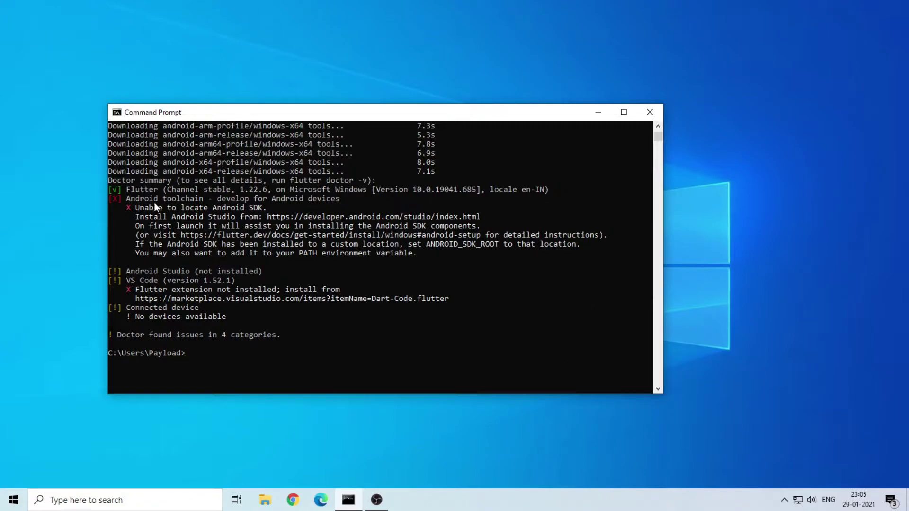
{"action": "left_click_drag", "start_coordinate": [136, 215], "coordinate": [473, 218]}
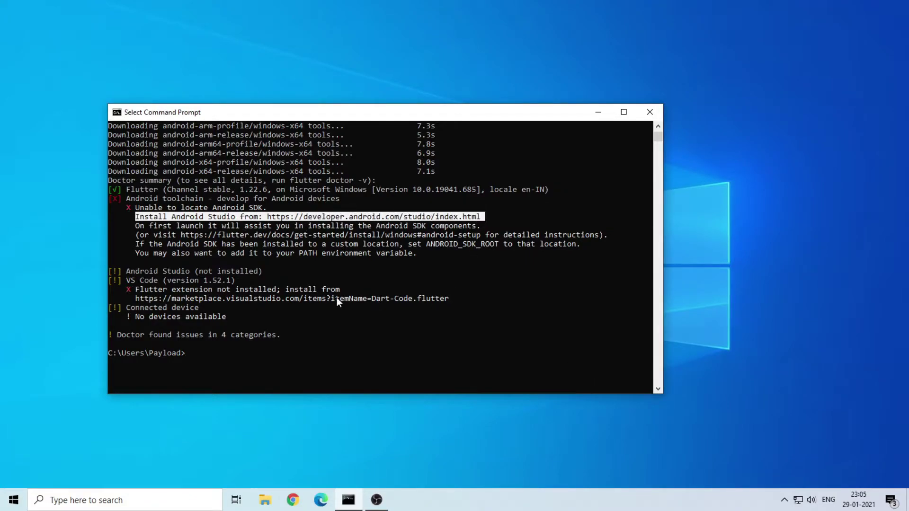
{"action": "left_click", "coordinate": [140, 289]}
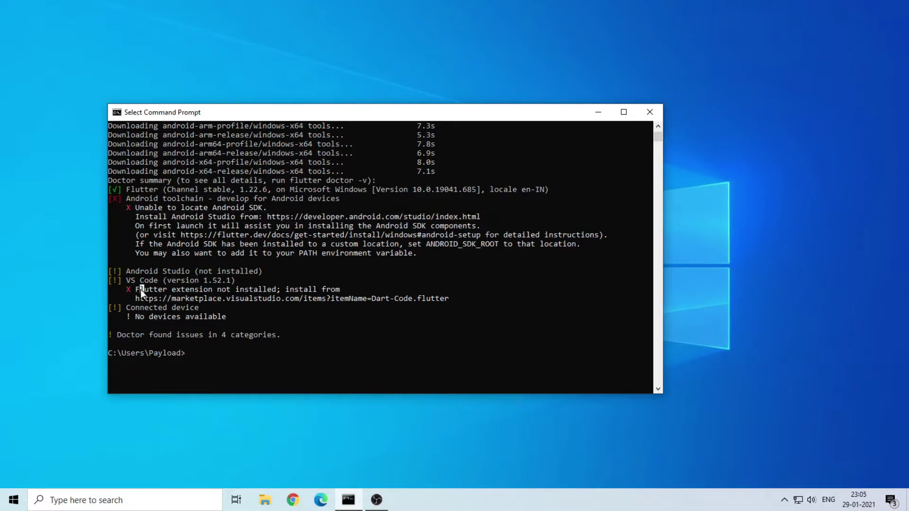
{"action": "left_click_drag", "start_coordinate": [216, 291], "coordinate": [343, 295]}
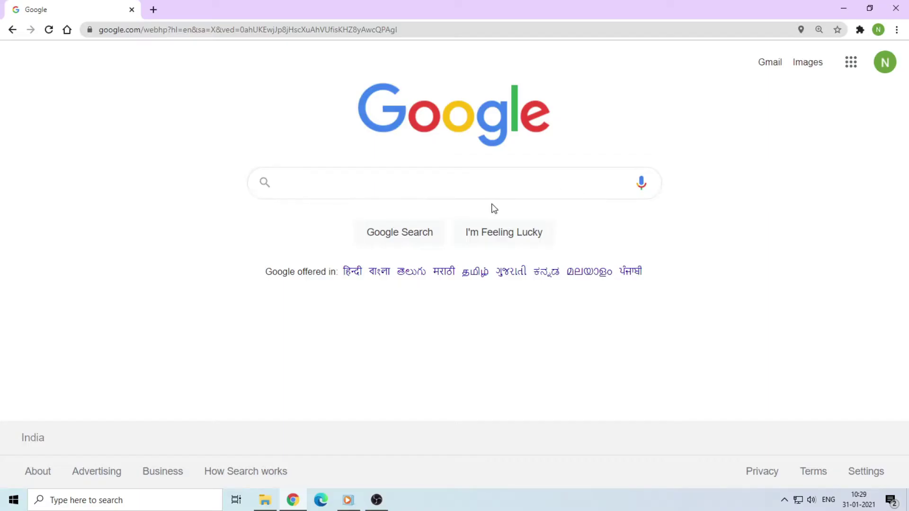
Search Google for "android sdk" and open the official Android Studio download page.
{"action": "left_click", "coordinate": [535, 175]}
{"action": "type", "text": "an"}
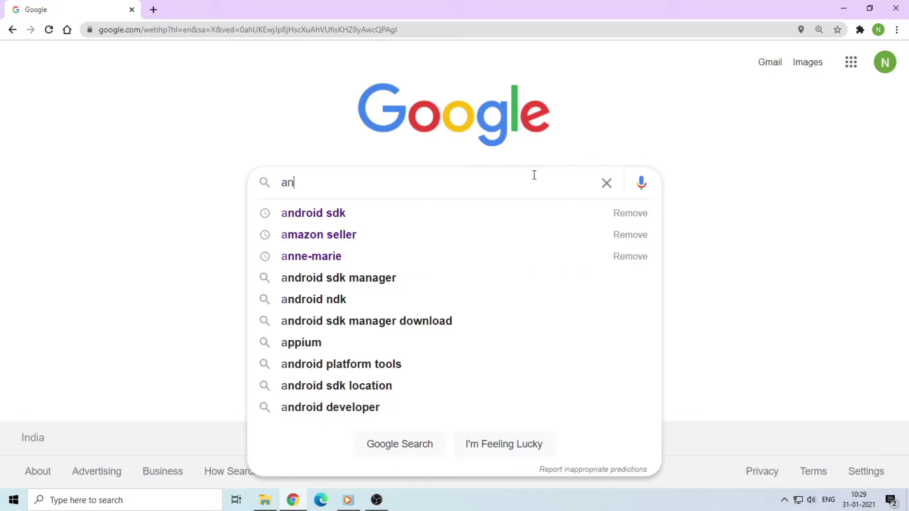
{"action": "type", "text": "dr"}
{"action": "key", "text": "Down"}
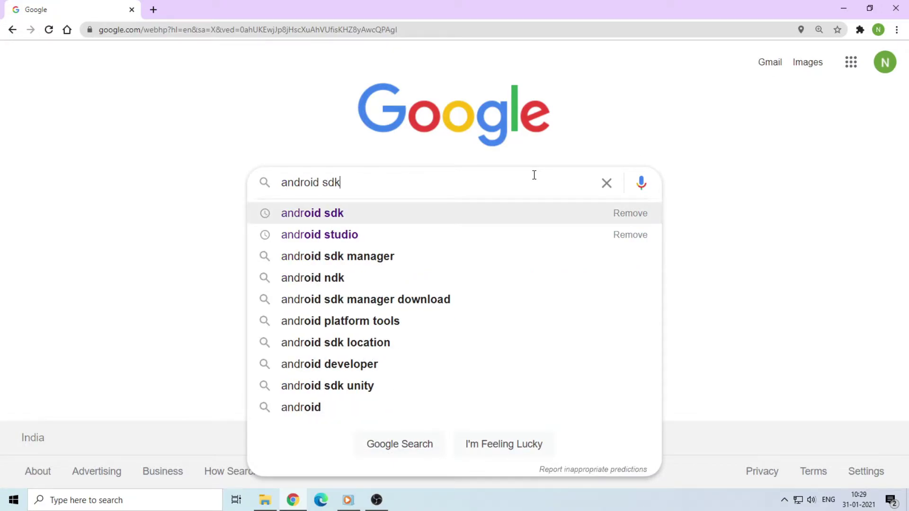
{"action": "key", "text": "Return"}
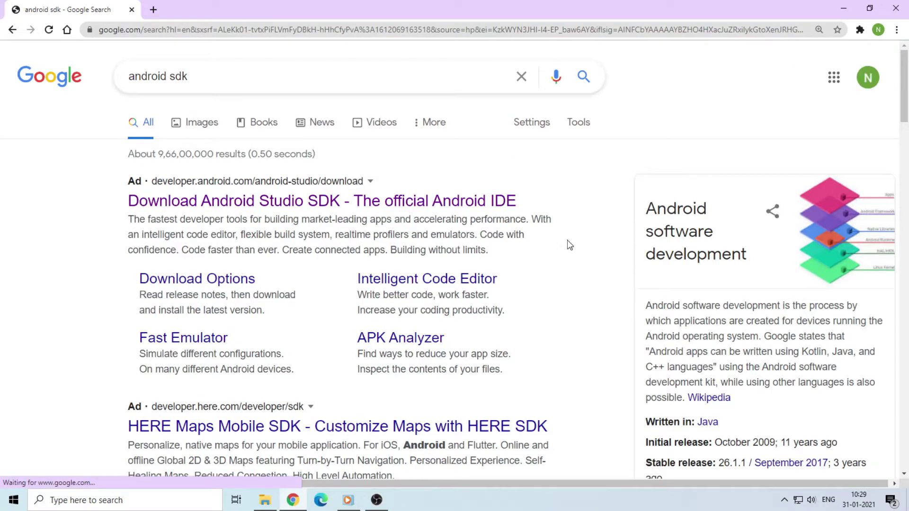
{"action": "left_click", "coordinate": [485, 197]}
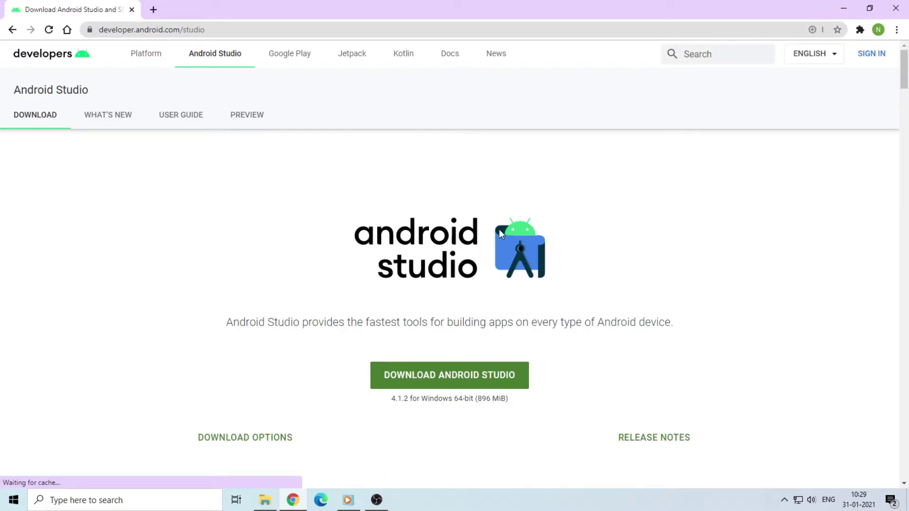
Download Android Studio for Windows, agreeing to the license terms and conditions.
{"action": "left_click", "coordinate": [493, 374]}
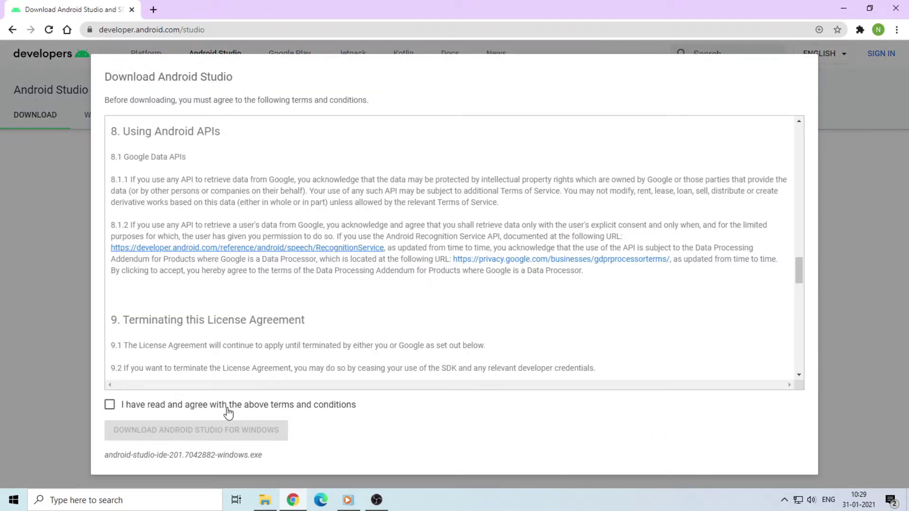
{"action": "left_click", "coordinate": [228, 405]}
{"action": "left_click", "coordinate": [232, 426]}
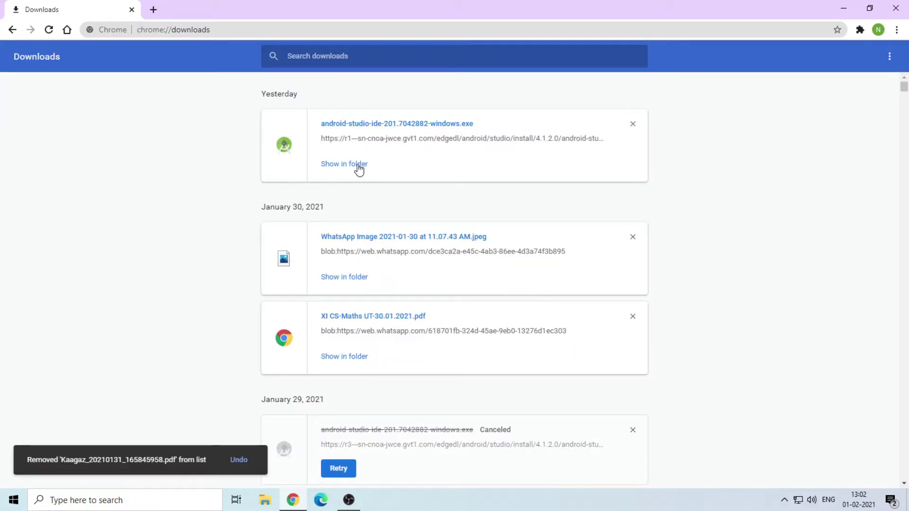
Run the downloaded android-studio-ide-201.7042882-windows installer from the Downloads folder and proceed through its installation.
{"action": "left_click", "coordinate": [358, 164]}
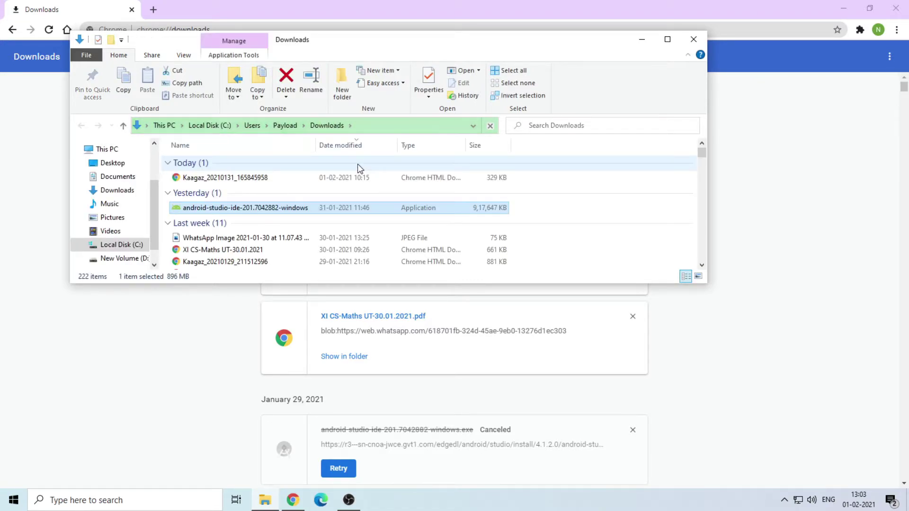
{"action": "double_click", "coordinate": [404, 213]}
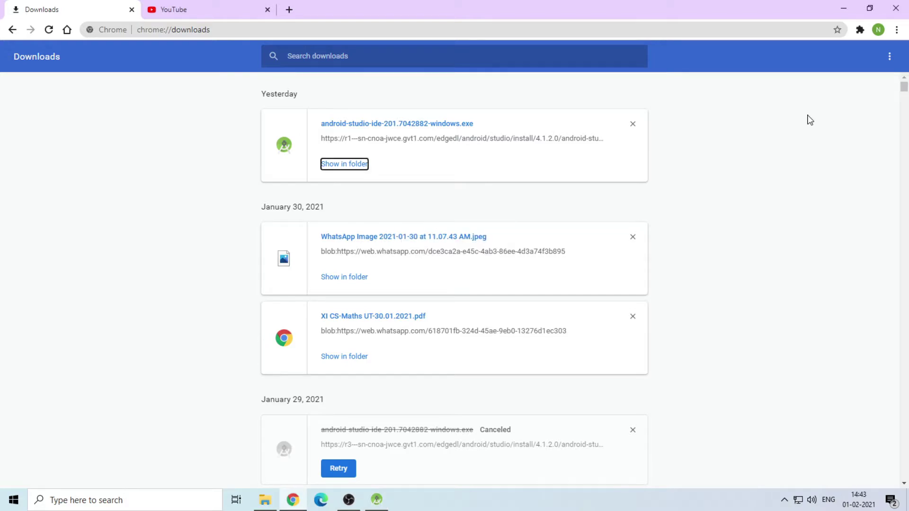
{"action": "left_click", "coordinate": [517, 340]}
{"action": "left_click", "coordinate": [519, 340]}
{"action": "left_click", "coordinate": [519, 340]}
{"action": "left_click", "coordinate": [518, 339]}
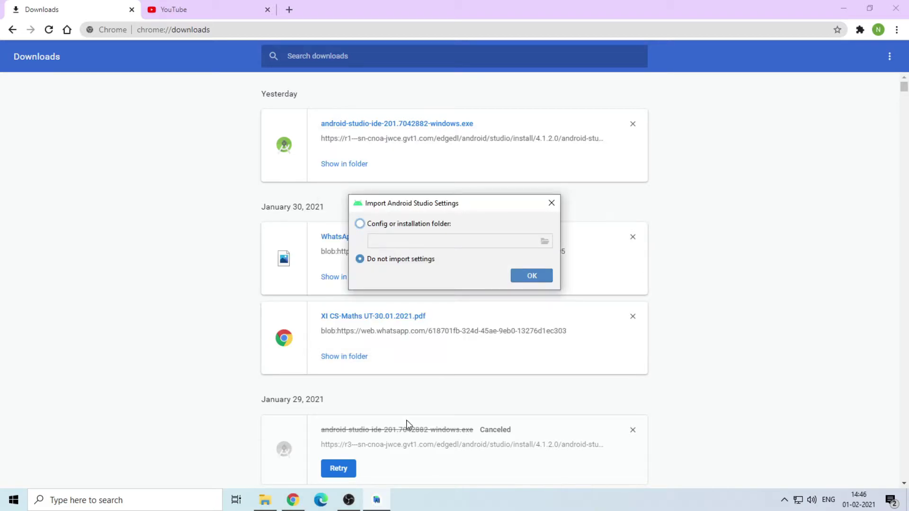
Complete Android Studio's first-run setup without importing settings, sending usage statistics to Google and choosing the Standard install type and dark theme.
{"action": "left_click", "coordinate": [544, 241]}
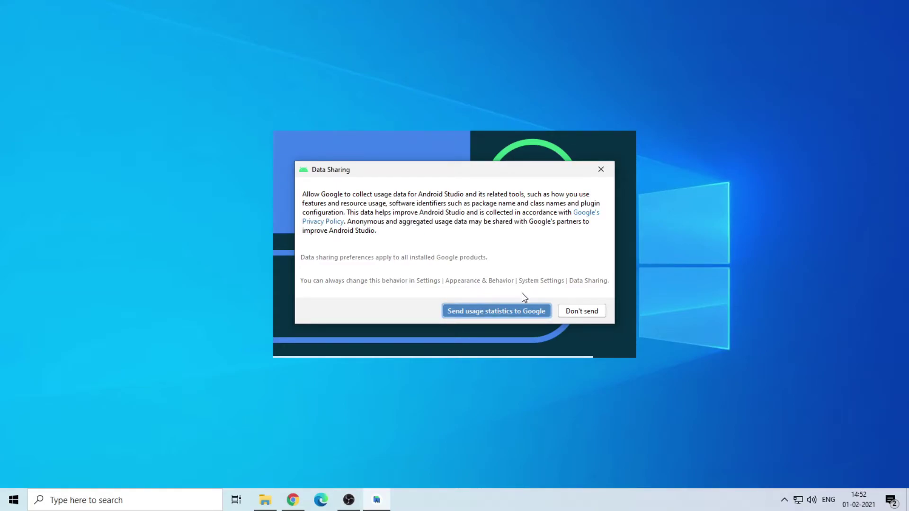
{"action": "left_click", "coordinate": [496, 311]}
{"action": "left_click", "coordinate": [548, 408]}
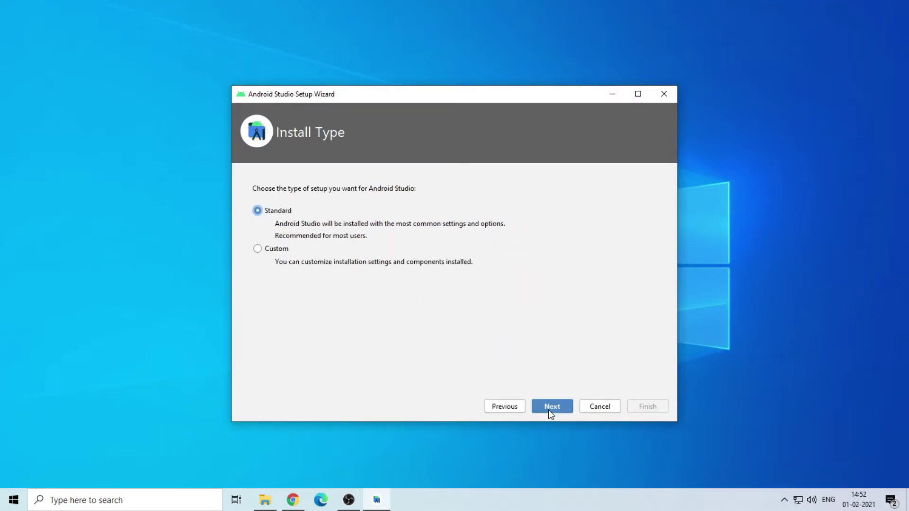
{"action": "left_click", "coordinate": [548, 408]}
{"action": "left_click", "coordinate": [263, 195]}
{"action": "left_click", "coordinate": [549, 406]}
{"action": "left_click", "coordinate": [647, 406]}
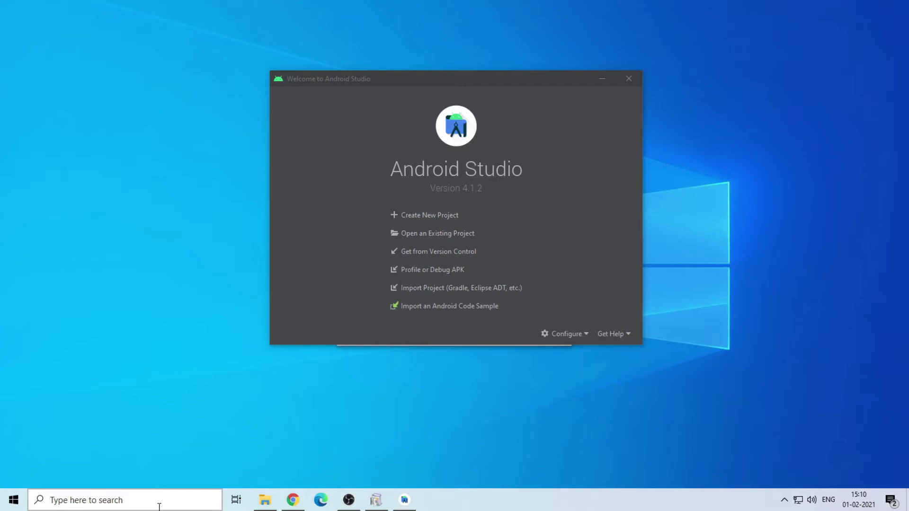
Open Command Prompt, run flutter doctor, and review the Android licenses and Flutter and Dart plugin entries in its summary.
{"action": "left_click", "coordinate": [156, 504]}
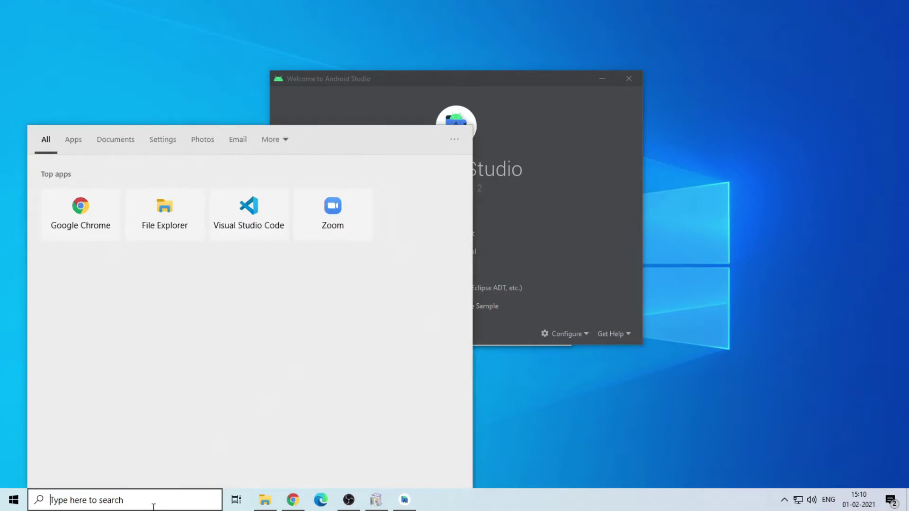
{"action": "type", "text": "c"}
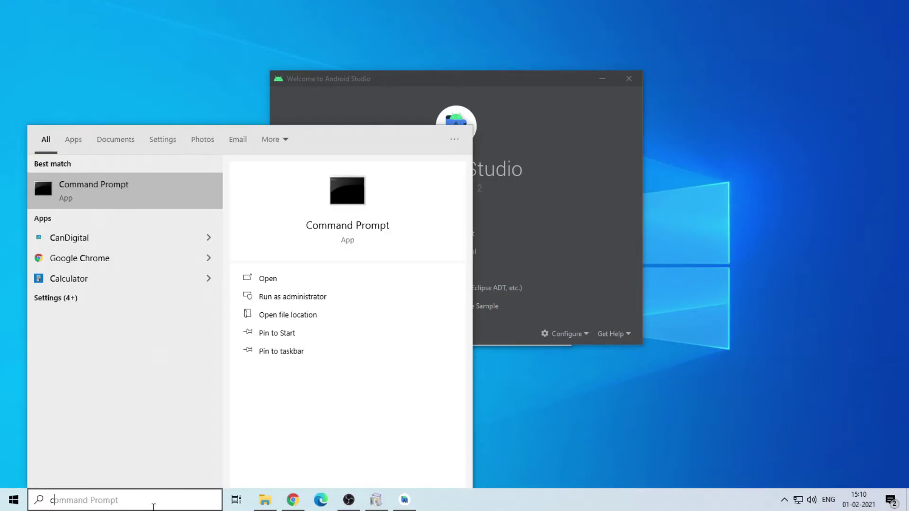
{"action": "left_click", "coordinate": [110, 204]}
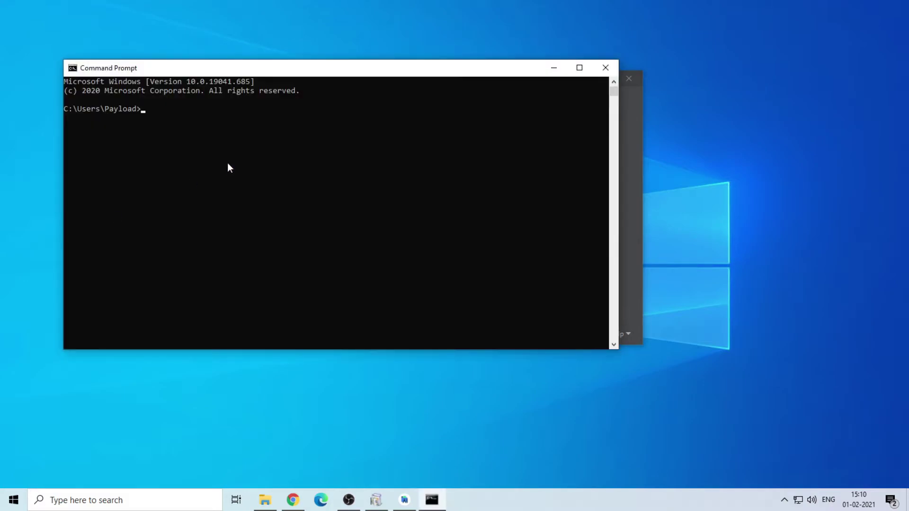
{"action": "left_click_drag", "start_coordinate": [266, 74], "coordinate": [272, 112]}
{"action": "type", "text": "flu"}
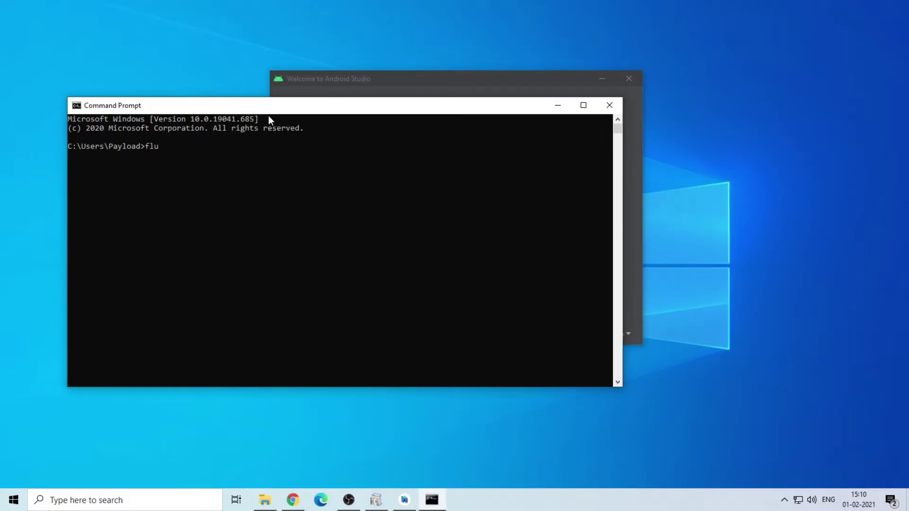
{"action": "type", "text": "tter doctor"}
{"action": "key", "text": "Return"}
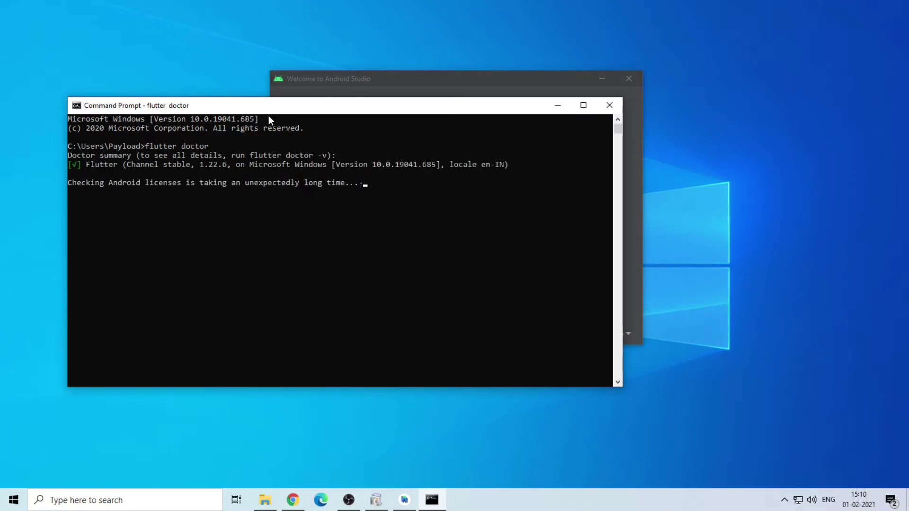
{"action": "key", "text": "Return"}
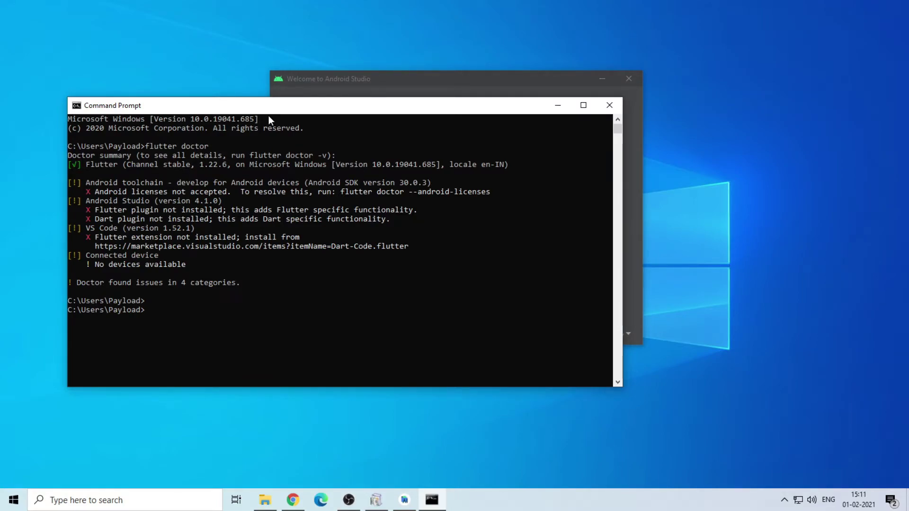
{"action": "left_click_drag", "start_coordinate": [95, 192], "coordinate": [482, 193]}
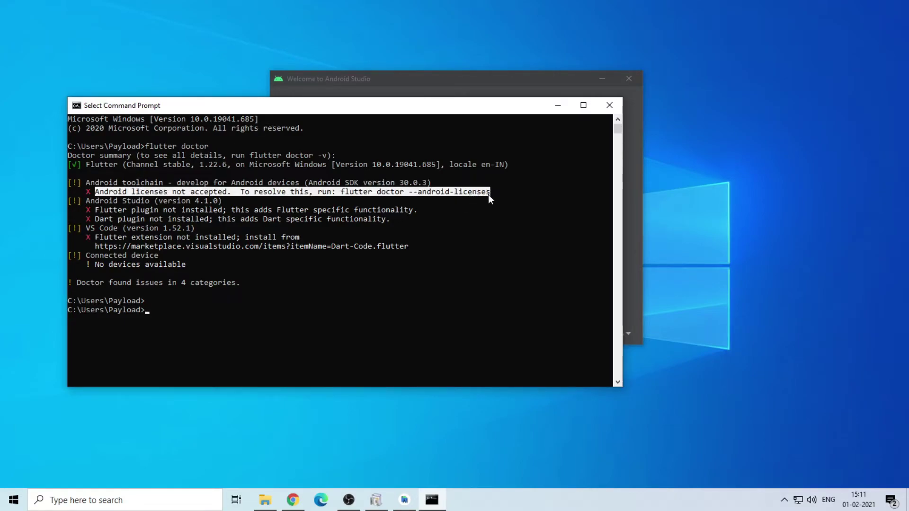
{"action": "left_click_drag", "start_coordinate": [95, 209], "coordinate": [388, 219]}
{"action": "key", "text": "ctrl+c"}
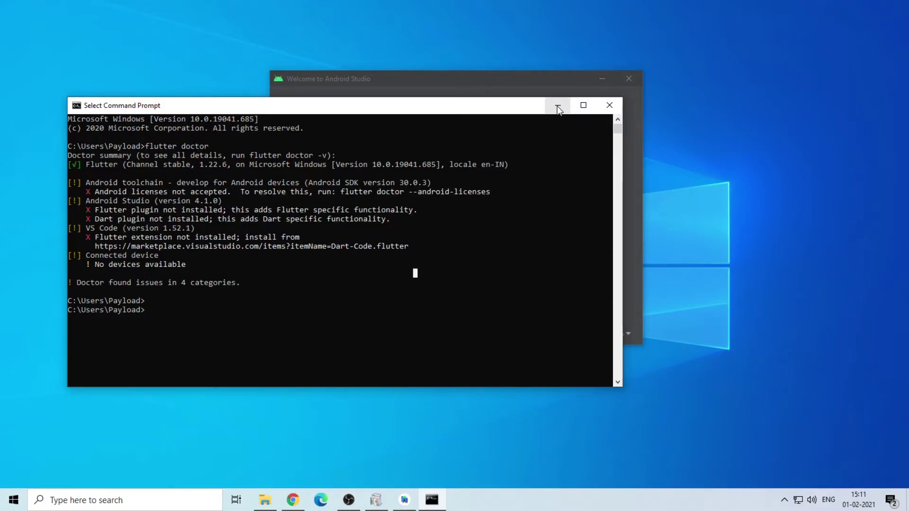
Switch to Android Studio and install the Flutter plugin from the plugin marketplace together with the required Dart plugin.
{"action": "left_click", "coordinate": [558, 107]}
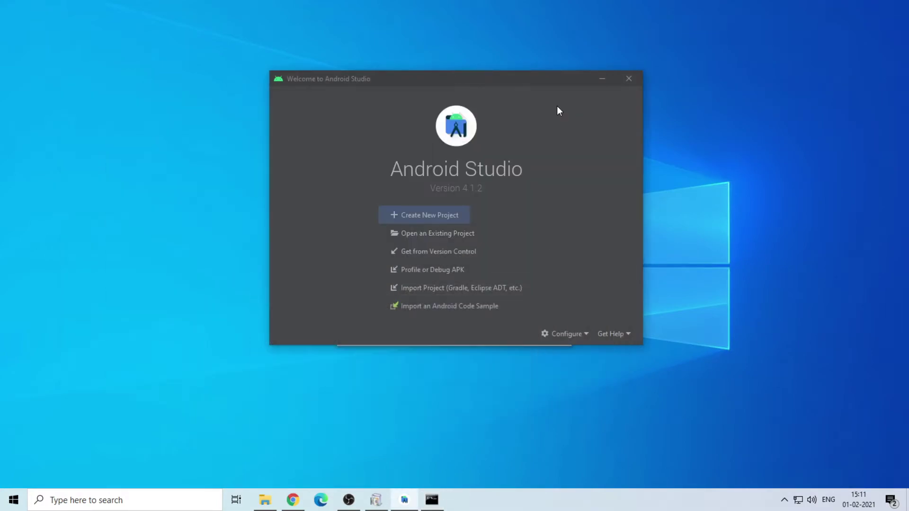
{"action": "left_click", "coordinate": [567, 334]}
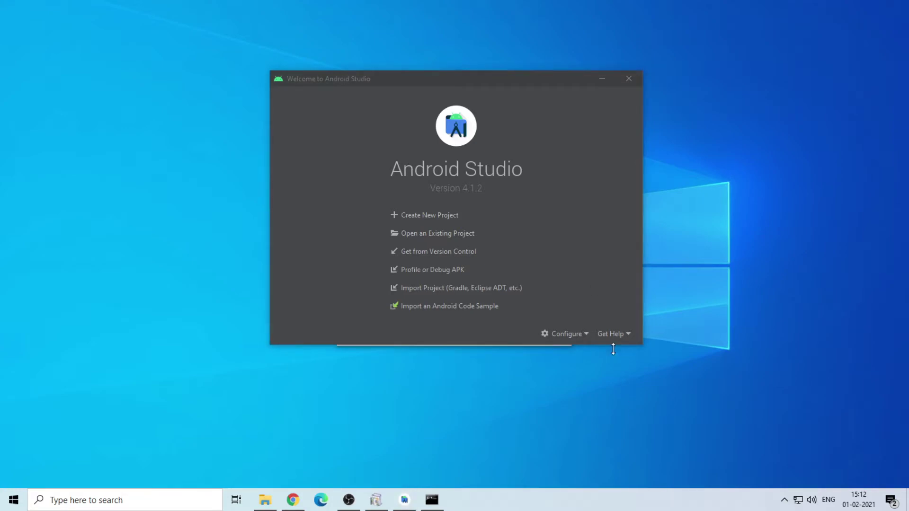
{"action": "left_click", "coordinate": [580, 338]}
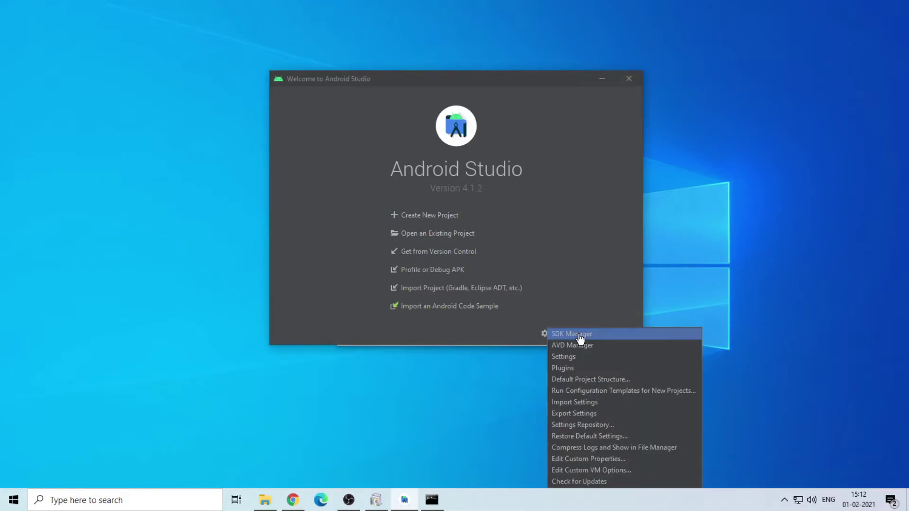
{"action": "left_click", "coordinate": [581, 369]}
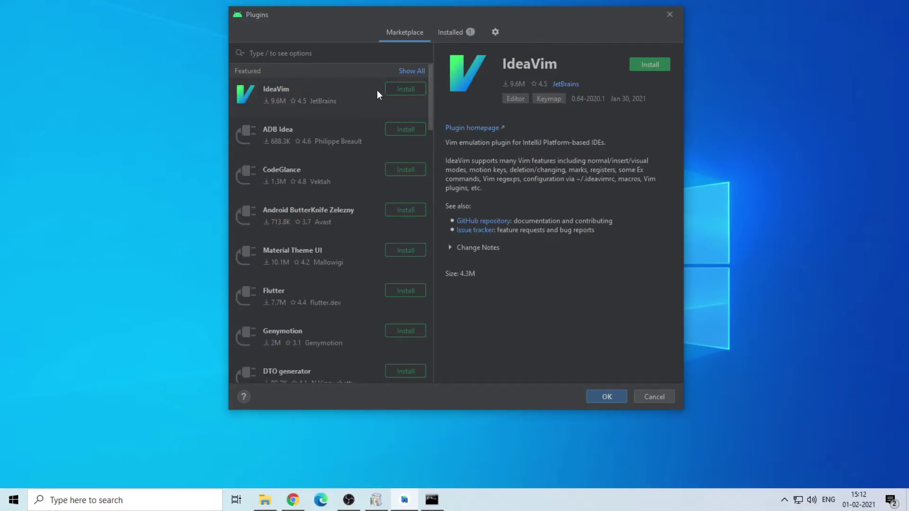
{"action": "type", "text": "flutter"}
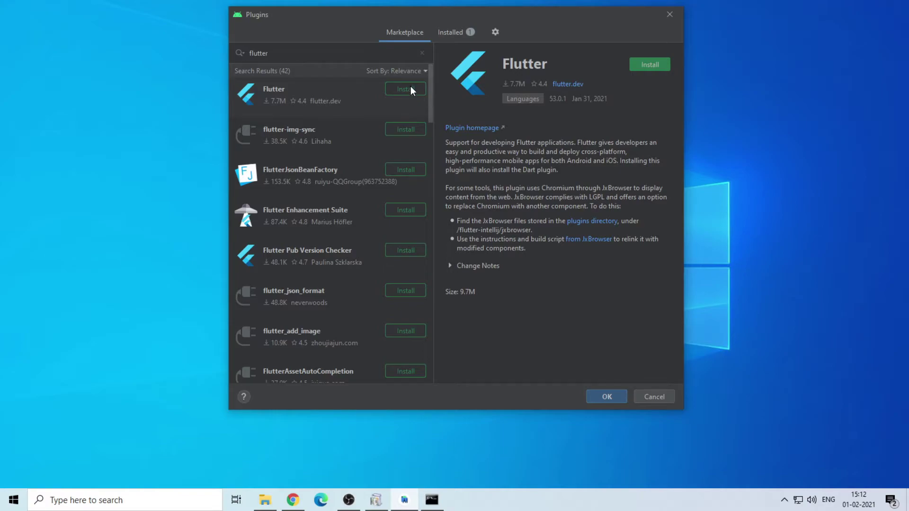
{"action": "left_click", "coordinate": [650, 66]}
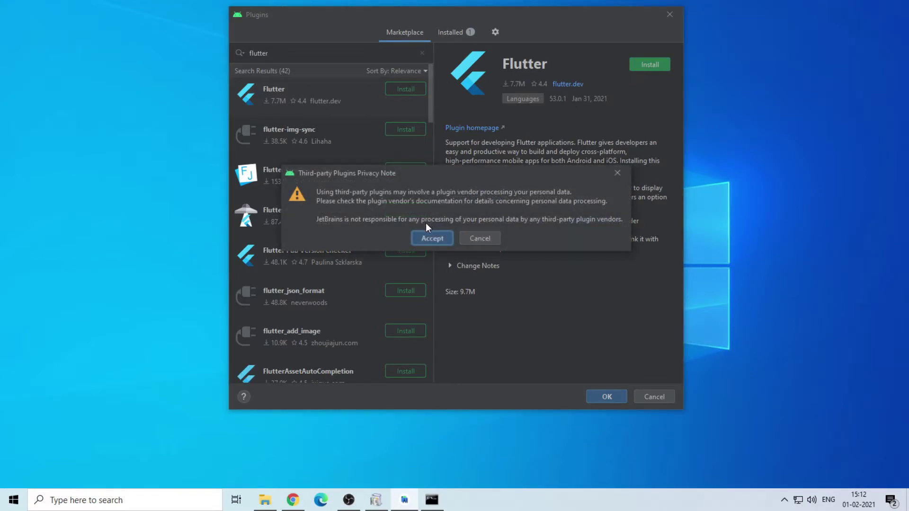
{"action": "left_click", "coordinate": [425, 238]}
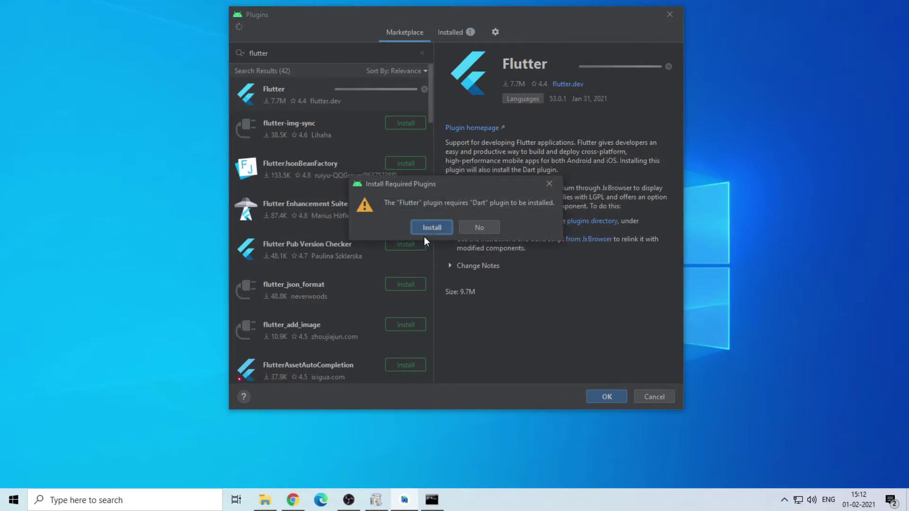
{"action": "left_click", "coordinate": [428, 230]}
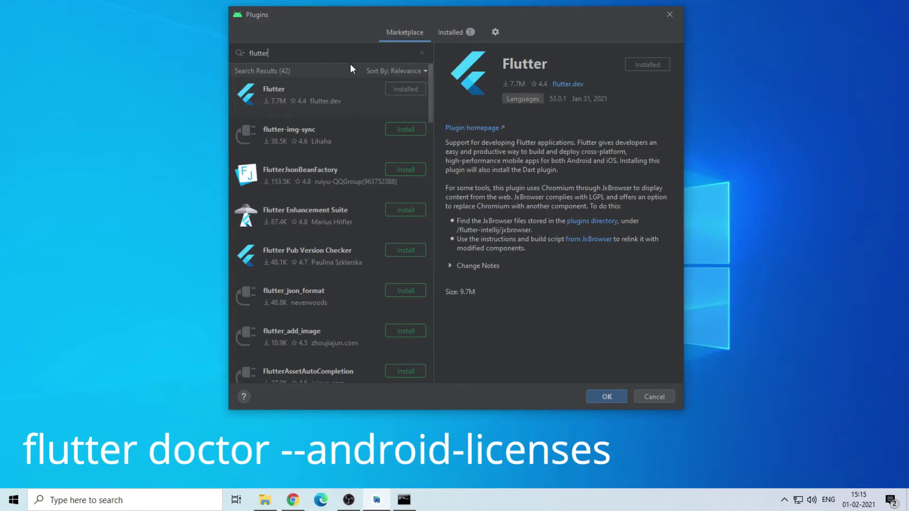
Search the plugin marketplace for "dart" to check the Dart plugin, and confirm the plugin changes.
{"action": "key", "text": "BackSpace"}
{"action": "key", "text": "BackSpace"}
{"action": "key", "text": "BackSpace"}
{"action": "key", "text": "BackSpace"}
{"action": "key", "text": "BackSpace"}
{"action": "key", "text": "BackSpace"}
{"action": "key", "text": "BackSpace"}
{"action": "type", "text": "dart"}
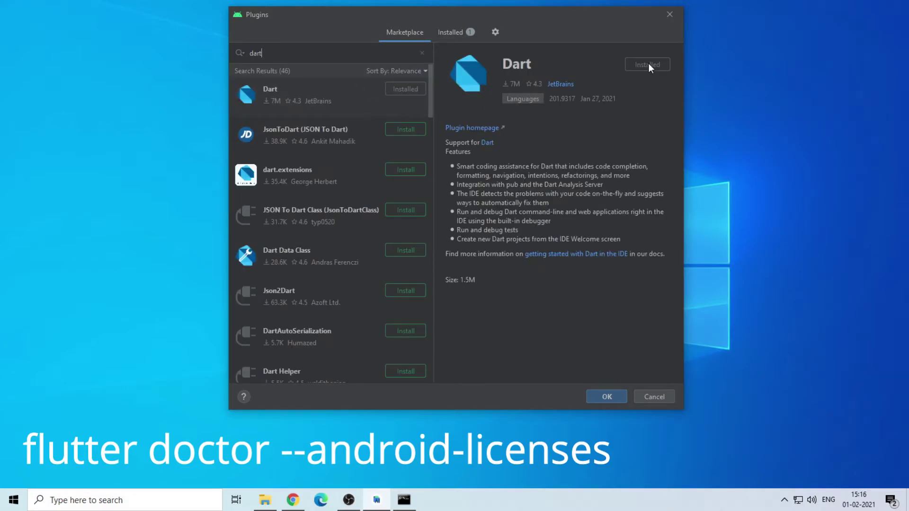
{"action": "left_click", "coordinate": [607, 397]}
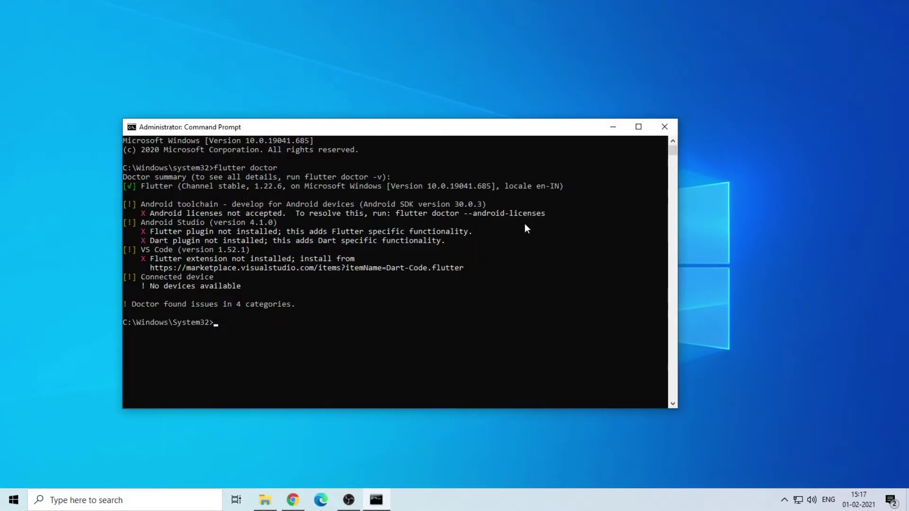
Run flutter doctor --android-licenses to start the Android license review.
{"action": "left_click_drag", "start_coordinate": [396, 213], "coordinate": [545, 214]}
{"action": "key", "text": "ctrl+c"}
{"action": "left_click", "coordinate": [289, 330]}
{"action": "type", "text": "flutt"}
{"action": "type", "text": "er --"}
{"action": "key", "text": "Left"}
{"action": "key", "text": "Left"}
{"action": "key", "text": "Left"}
{"action": "key", "text": "Left"}
{"action": "key", "text": "Left"}
{"action": "key", "text": "Left"}
{"action": "key", "text": "Left"}
{"action": "key", "text": "BackSpace"}
{"action": "key", "text": "Delete"}
{"action": "key", "text": "End"}
{"action": "type", "text": "--android"}
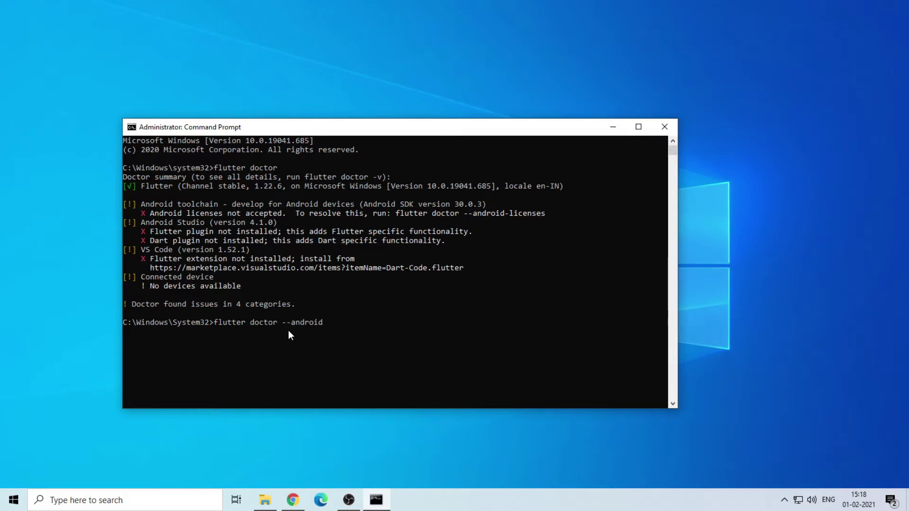
{"action": "type", "text": "-licenses"}
{"action": "key", "text": "Return"}
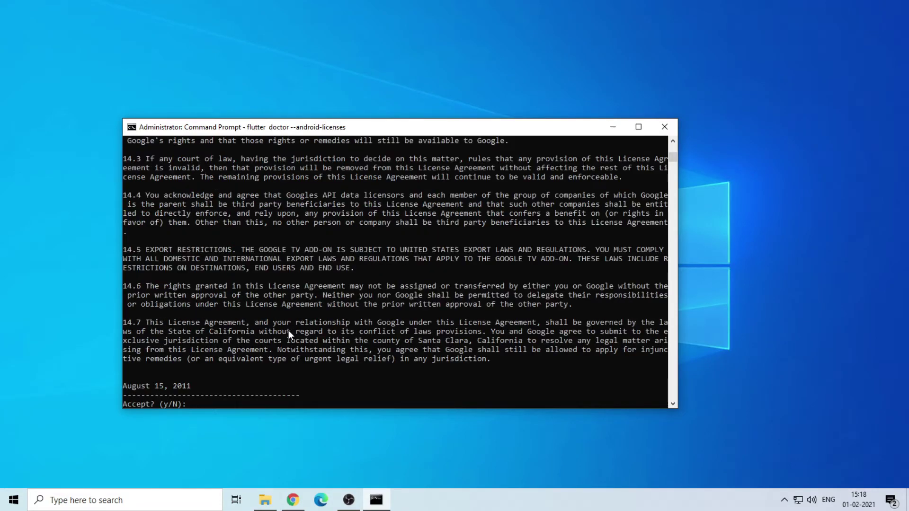
Accept each of the Android SDK package license agreements by answering y, and clear any leftover character at the prompt.
{"action": "type", "text": "y"}
{"action": "key", "text": "Return"}
{"action": "type", "text": "y"}
{"action": "key", "text": "Return"}
{"action": "type", "text": "y"}
{"action": "key", "text": "Return"}
{"action": "type", "text": "y"}
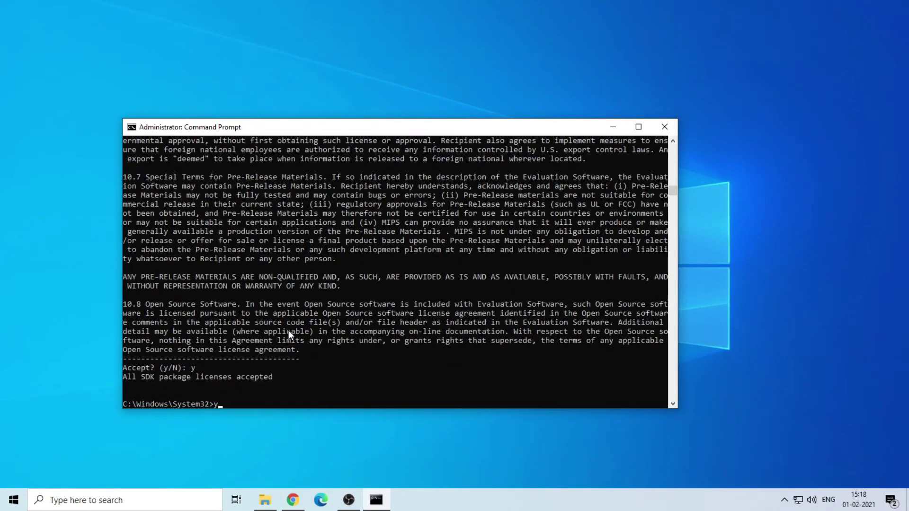
{"action": "key", "text": "BackSpace"}
Run flutter doctor again and check the Android toolchain entry in its summary.
{"action": "key", "text": "Up"}
{"action": "key", "text": "BackSpace"}
{"action": "key", "text": "BackSpace"}
{"action": "key", "text": "BackSpace"}
{"action": "key", "text": "BackSpace"}
{"action": "key", "text": "BackSpace"}
{"action": "key", "text": "BackSpace"}
{"action": "key", "text": "BackSpace"}
{"action": "key", "text": "BackSpace"}
{"action": "key", "text": "BackSpace"}
{"action": "key", "text": "BackSpace"}
{"action": "key", "text": "BackSpace"}
{"action": "key", "text": "BackSpace"}
{"action": "key", "text": "BackSpace"}
{"action": "key", "text": "BackSpace"}
{"action": "key", "text": "BackSpace"}
{"action": "key", "text": "BackSpace"}
{"action": "key", "text": "BackSpace"}
{"action": "key", "text": "BackSpace"}
{"action": "key", "text": "BackSpace"}
{"action": "key", "text": "Return"}
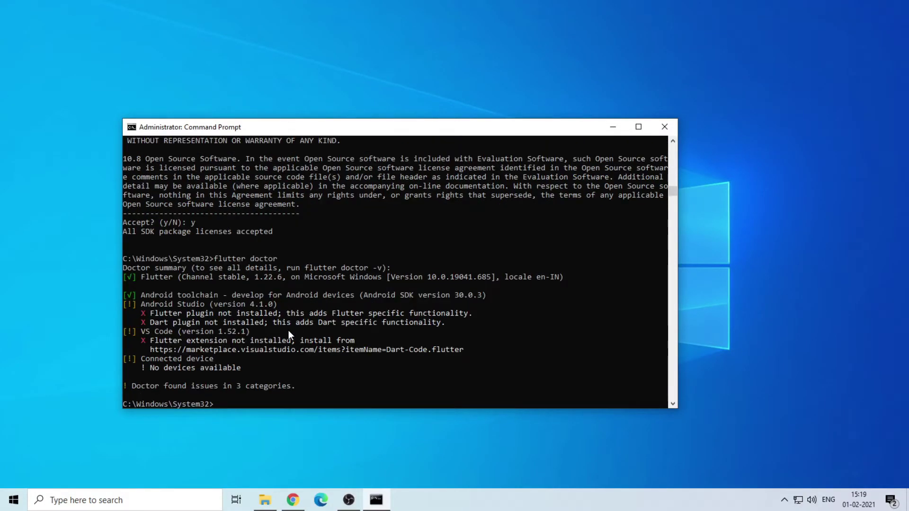
{"action": "left_click_drag", "start_coordinate": [138, 299], "coordinate": [507, 302]}
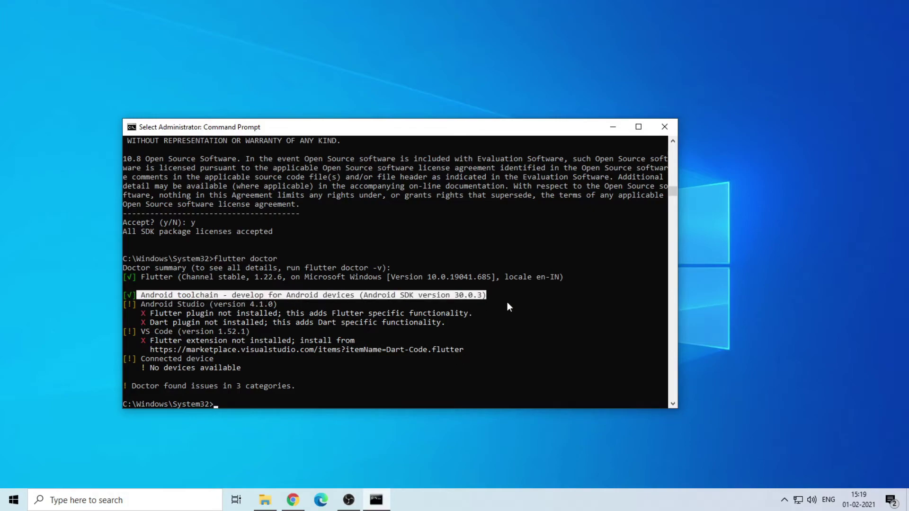
{"action": "left_click", "coordinate": [508, 303]}
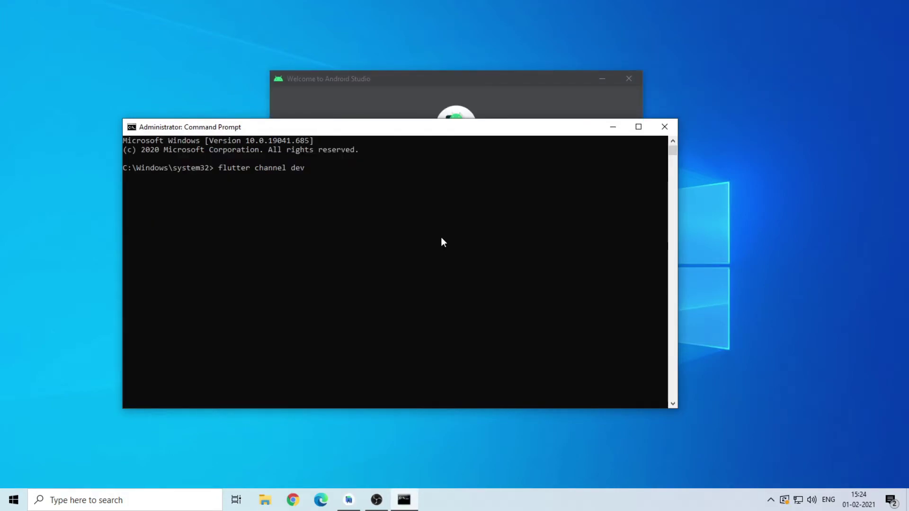
Switch Flutter to the dev channel with flutter channel dev, and check the setup with flutter doctor in a new Command Prompt.
{"action": "key", "text": "Return"}
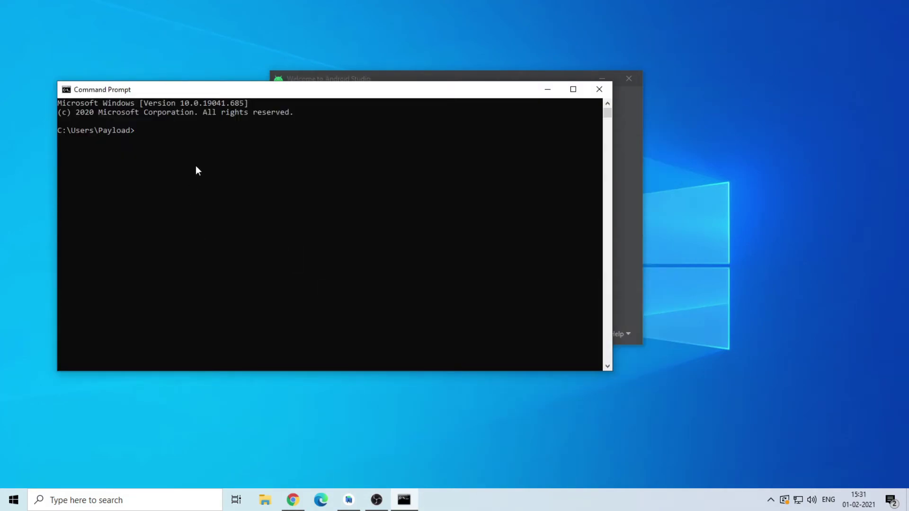
{"action": "left_click", "coordinate": [192, 158]}
{"action": "key", "text": "Escape"}
{"action": "type", "text": "flutter doctor"}
{"action": "key", "text": "Return"}
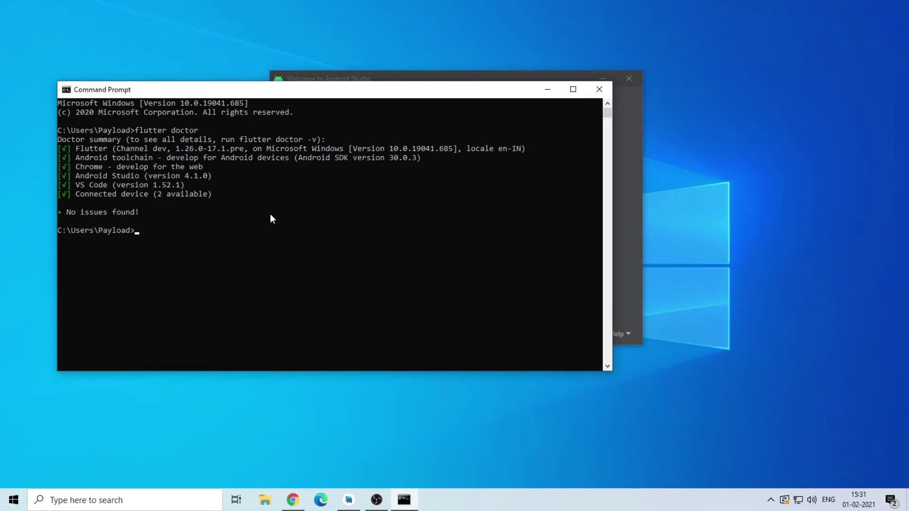
{"action": "left_click_drag", "start_coordinate": [142, 212], "coordinate": [57, 149]}
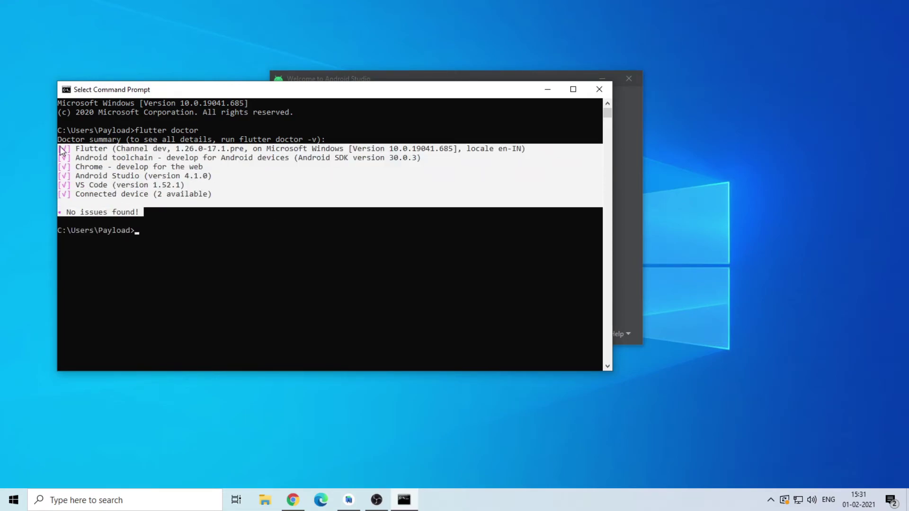
{"action": "left_click", "coordinate": [431, 342]}
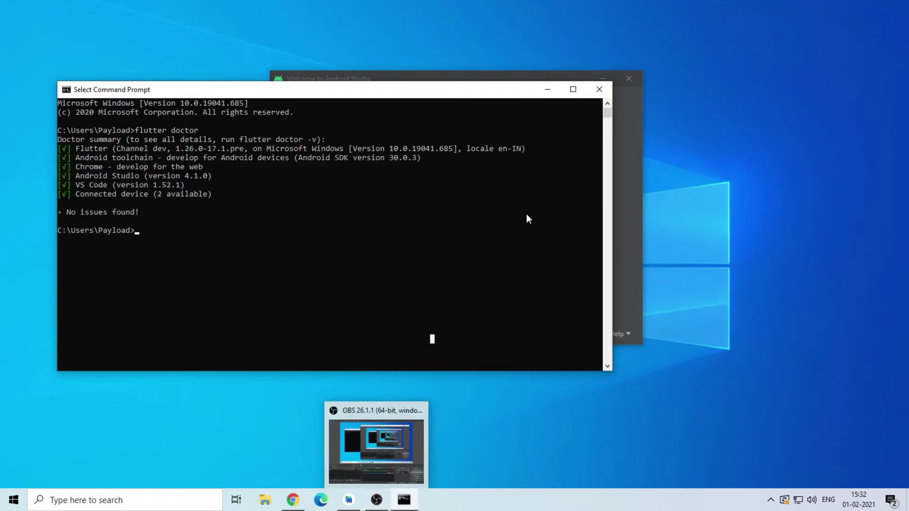
{"action": "left_click", "coordinate": [599, 92]}
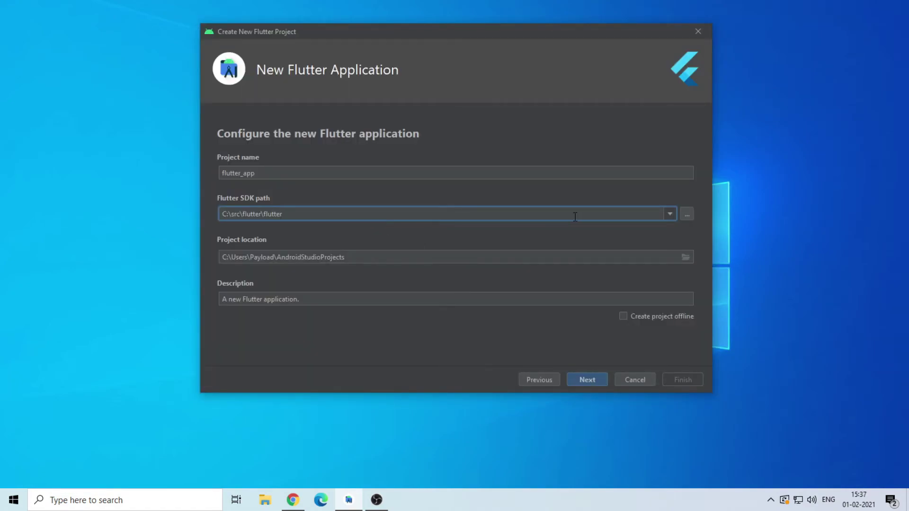
{"action": "left_click", "coordinate": [670, 213]}
{"action": "left_click", "coordinate": [686, 215]}
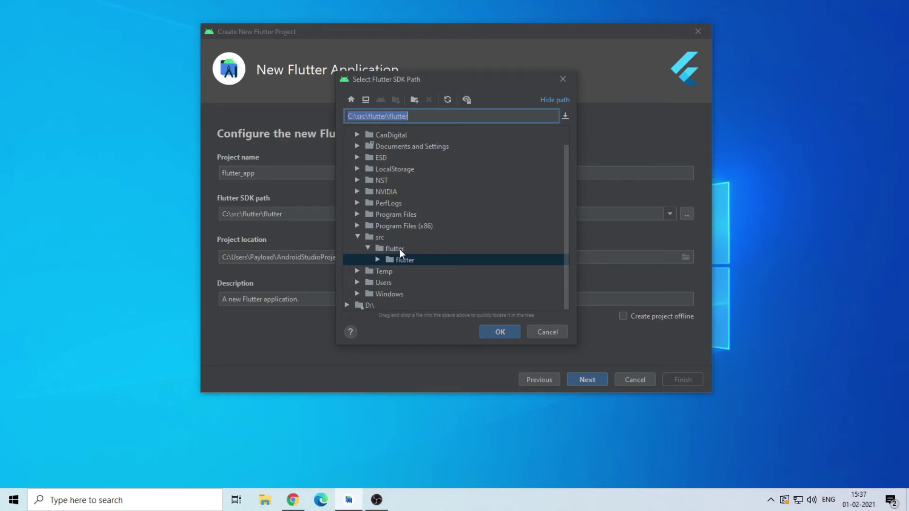
{"action": "left_click", "coordinate": [564, 78]}
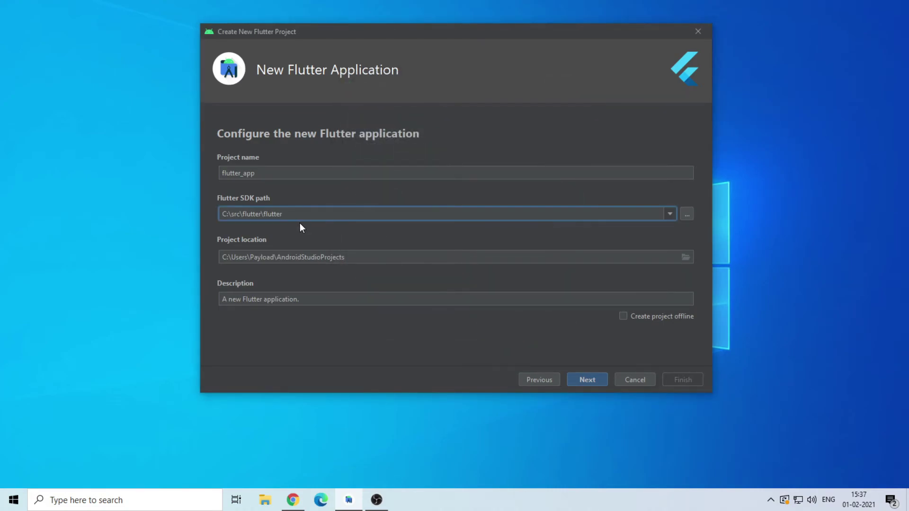
Clear the new project's Flutter SDK path and browse to the folder C:\src\flutter\flutter to set it again.
{"action": "key", "text": "BackSpace"}
{"action": "key", "text": "BackSpace"}
{"action": "key", "text": "BackSpace"}
{"action": "key", "text": "BackSpace"}
{"action": "key", "text": "BackSpace"}
{"action": "key", "text": "BackSpace"}
{"action": "key", "text": "BackSpace"}
{"action": "key", "text": "BackSpace"}
{"action": "key", "text": "BackSpace"}
{"action": "key", "text": "BackSpace"}
{"action": "key", "text": "BackSpace"}
{"action": "key", "text": "BackSpace"}
{"action": "key", "text": "BackSpace"}
{"action": "key", "text": "BackSpace"}
{"action": "key", "text": "BackSpace"}
{"action": "key", "text": "BackSpace"}
{"action": "key", "text": "BackSpace"}
{"action": "key", "text": "BackSpace"}
{"action": "key", "text": "BackSpace"}
{"action": "key", "text": "BackSpace"}
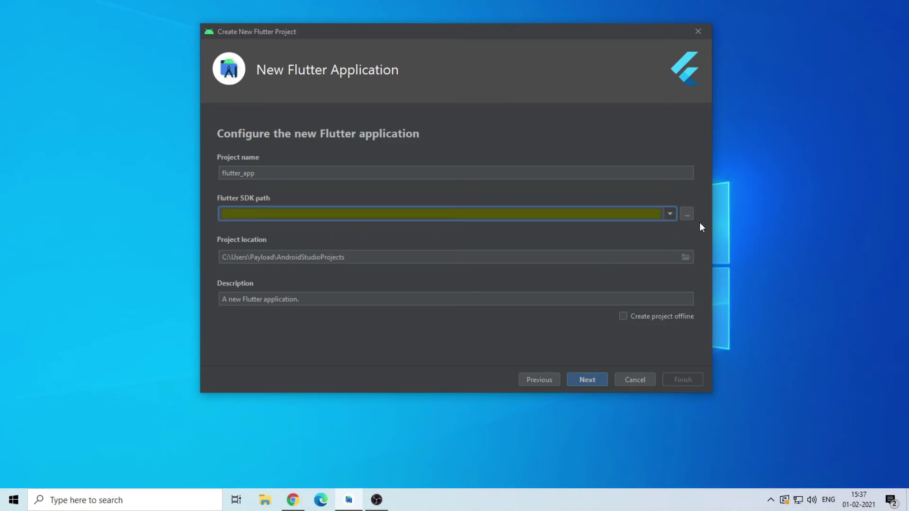
{"action": "left_click", "coordinate": [687, 214]}
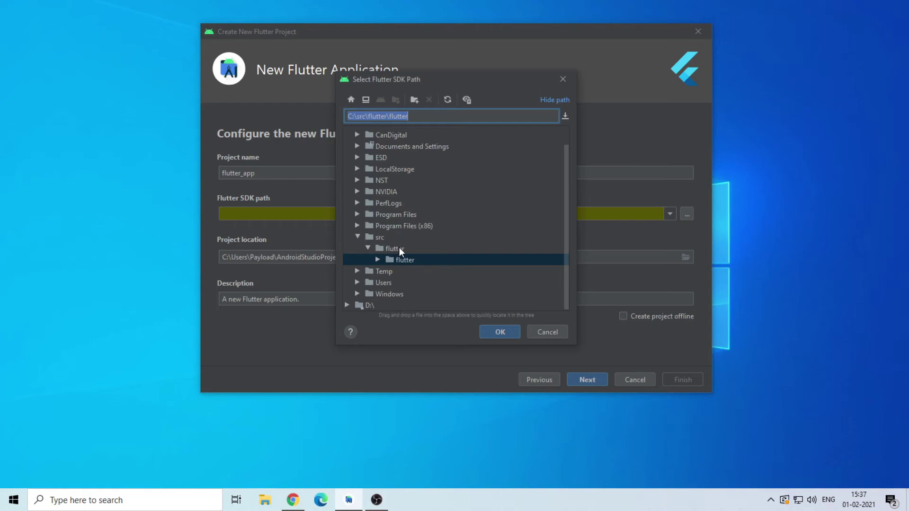
{"action": "left_click", "coordinate": [409, 261]}
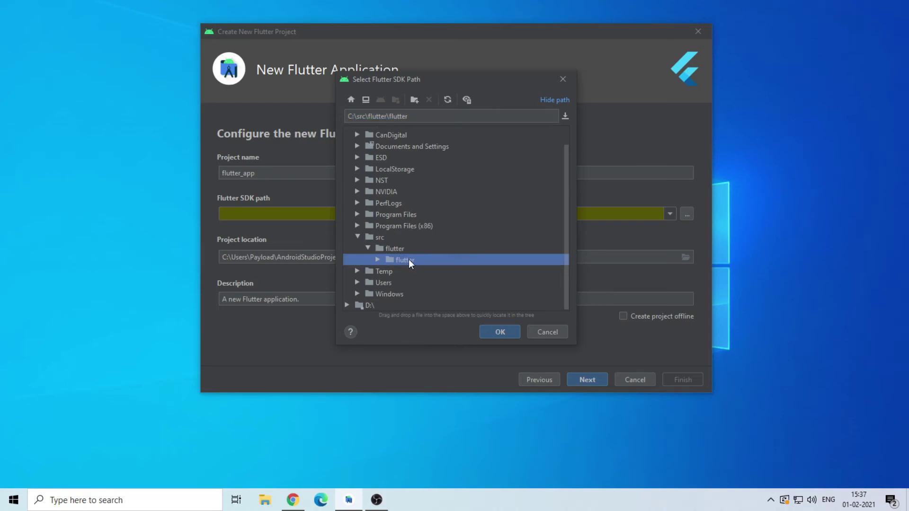
{"action": "left_click", "coordinate": [499, 333]}
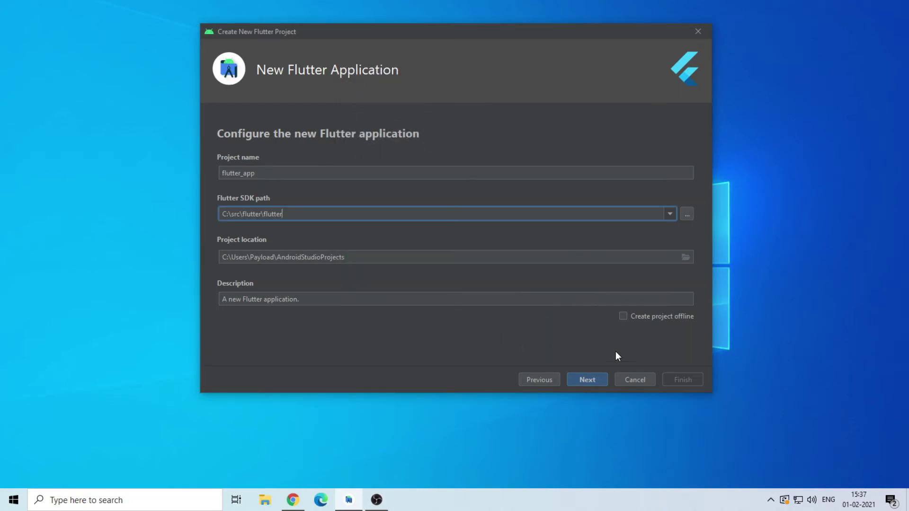
Create the flutter_app project with package name com.example.flutterapp and Kotlin and Swift support included, and look through the generated main.dart.
{"action": "left_click", "coordinate": [592, 380]}
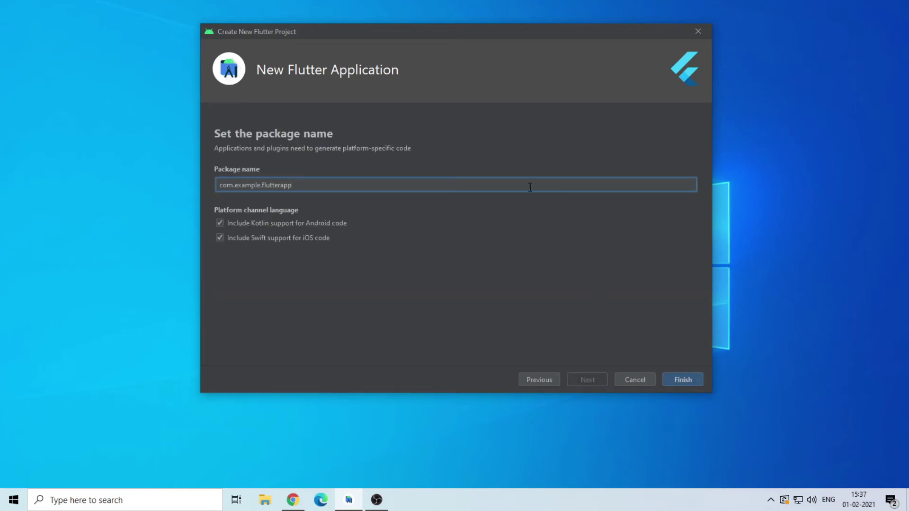
{"action": "left_click", "coordinate": [220, 223]}
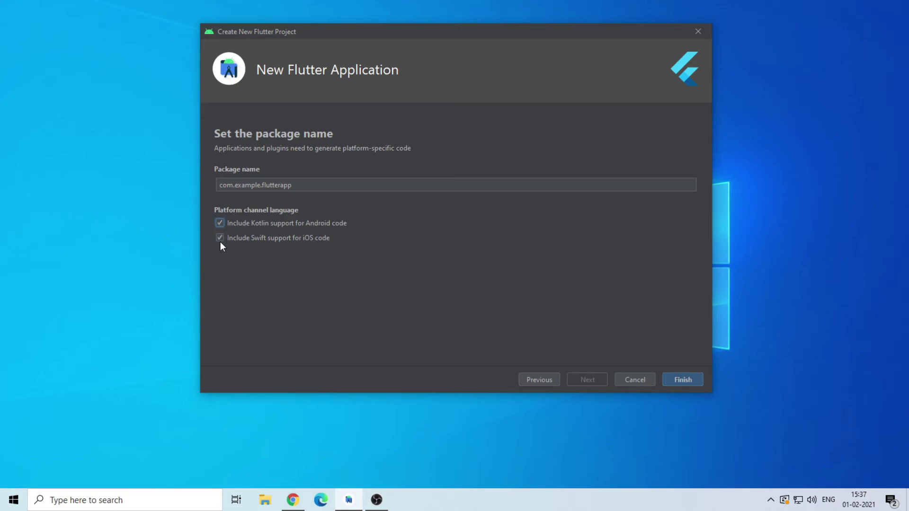
{"action": "left_click", "coordinate": [683, 379]}
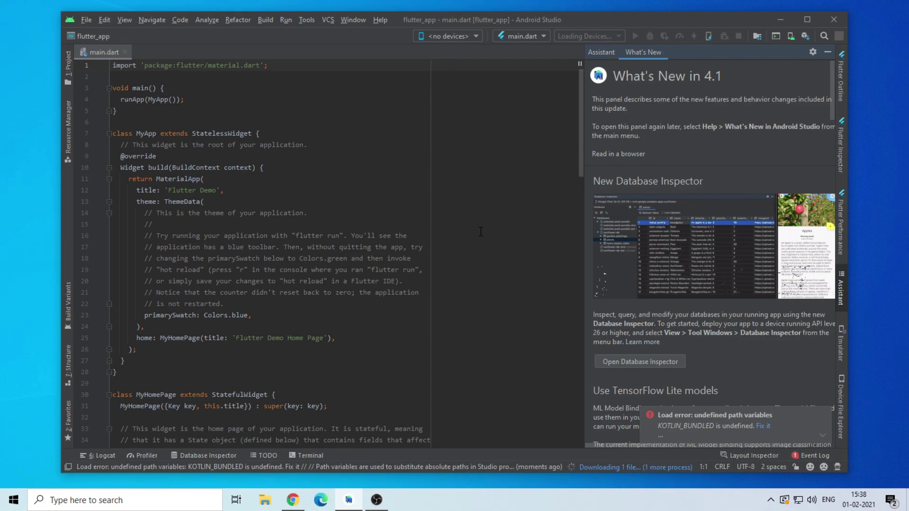
{"action": "scroll", "coordinate": [247, 194], "scroll_direction": "down", "scroll_amount": 7}
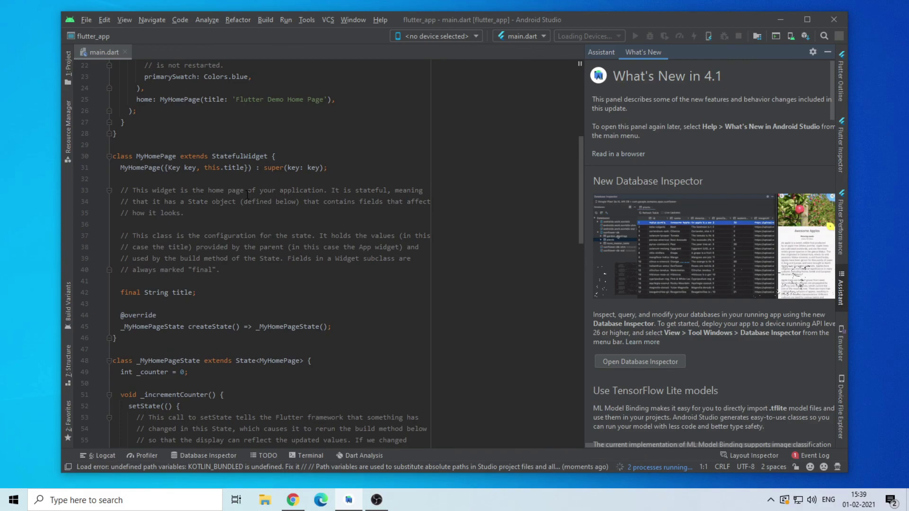